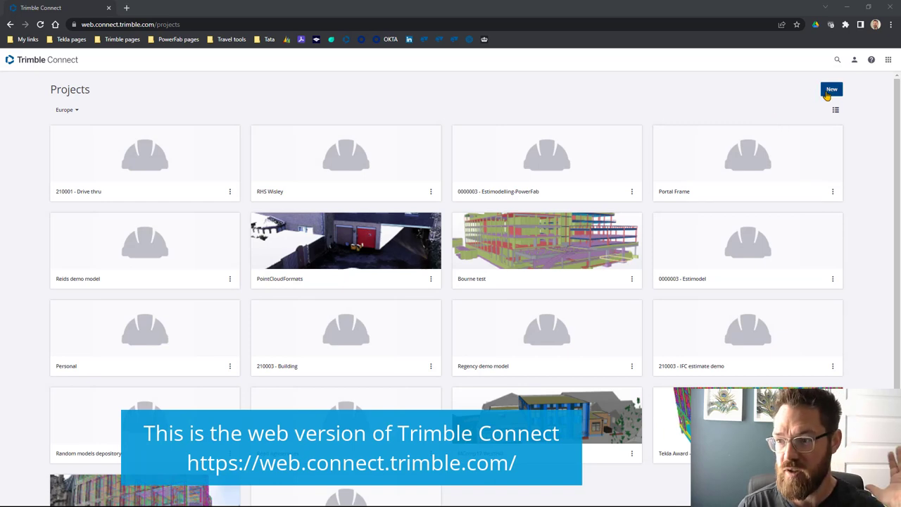
Step: Create a new Trimble Connect project named 'Federation demo'
{"action": "left_click", "coordinate": [829, 90]}
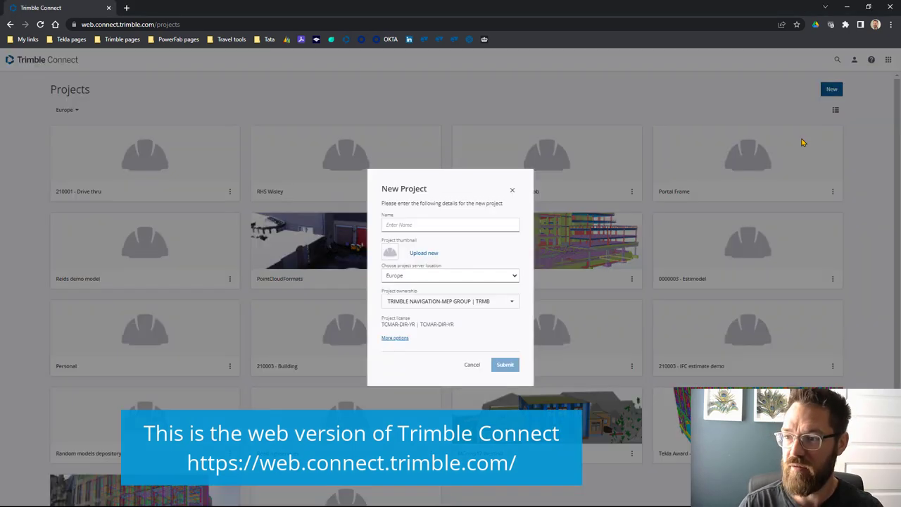
{"action": "left_click", "coordinate": [483, 226]}
{"action": "type", "text": "R"}
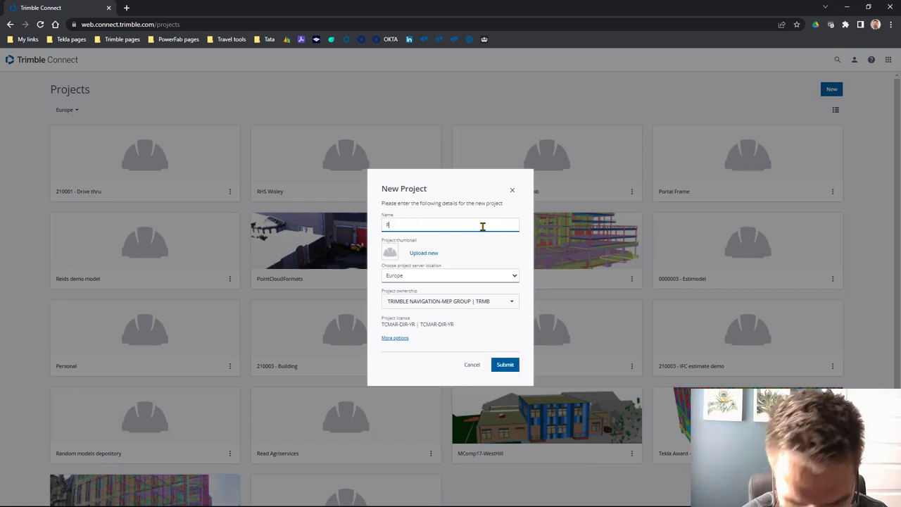
{"action": "type", "text": "ederation"}
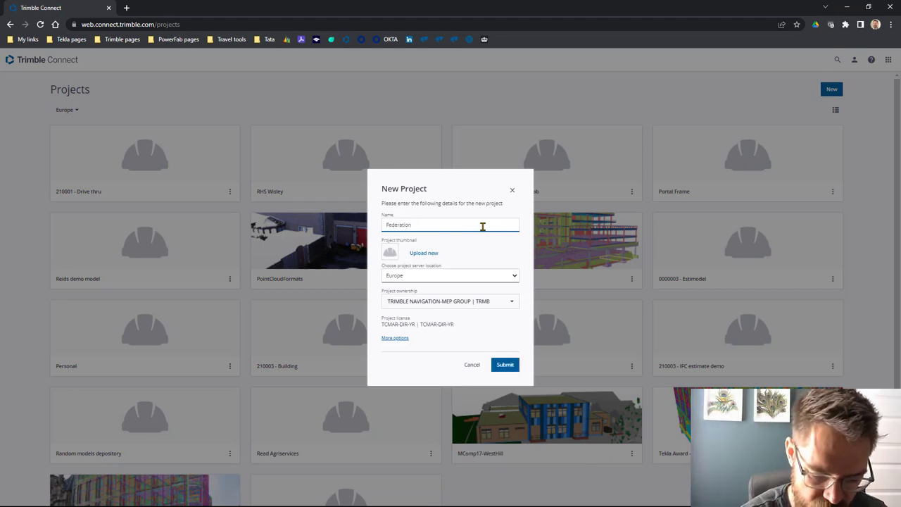
{"action": "type", "text": " demo"}
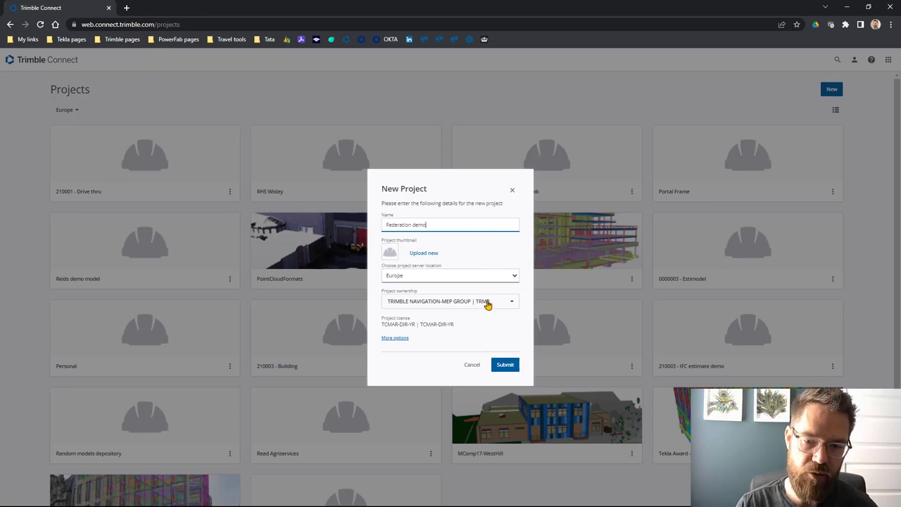
{"action": "left_click", "coordinate": [502, 366]}
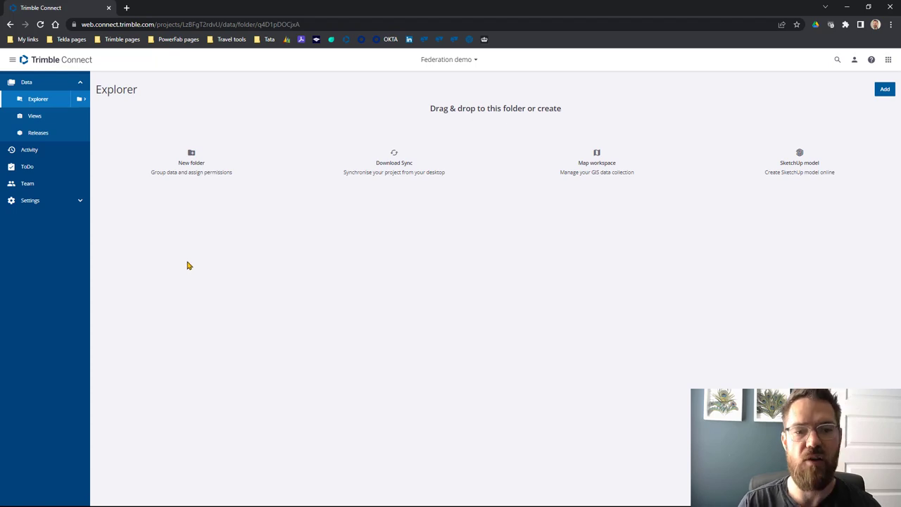
Step: Create a folder named 'Models' in the project
{"action": "left_click", "coordinate": [183, 193]}
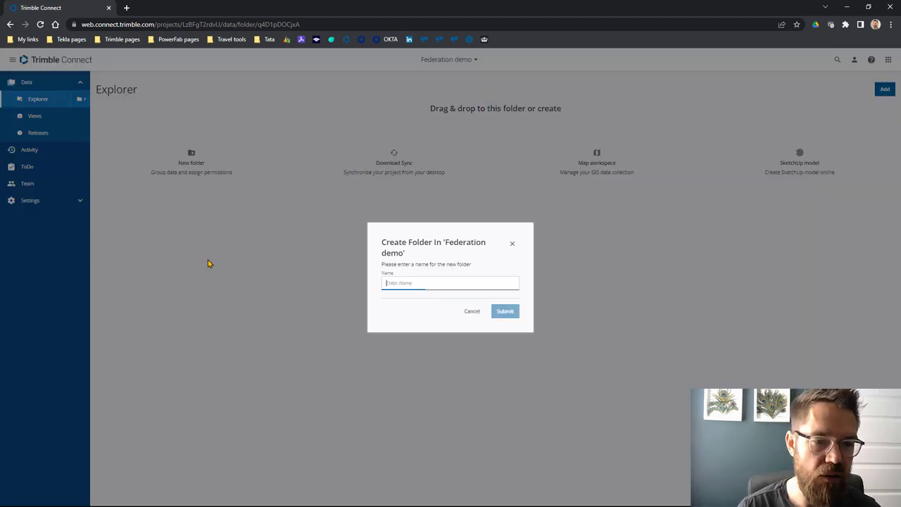
{"action": "type", "text": "Mode"}
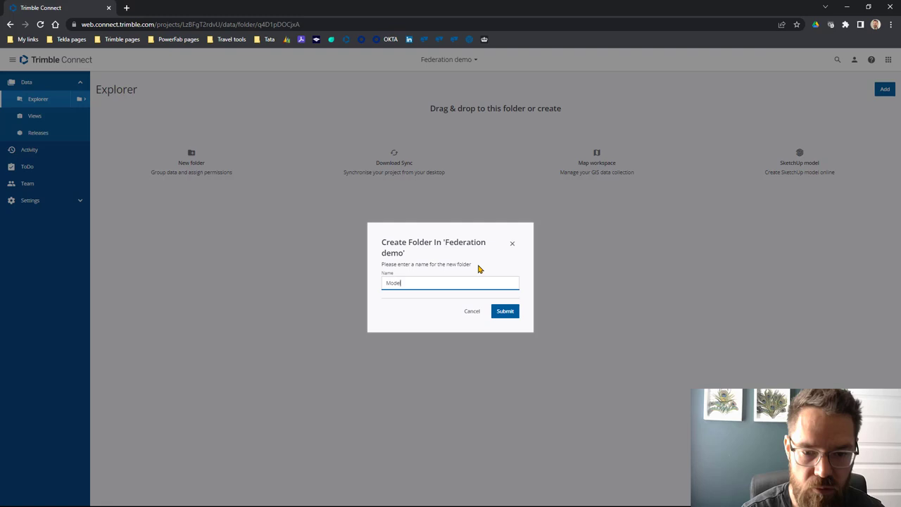
{"action": "type", "text": "ls"}
{"action": "key", "text": "Return"}
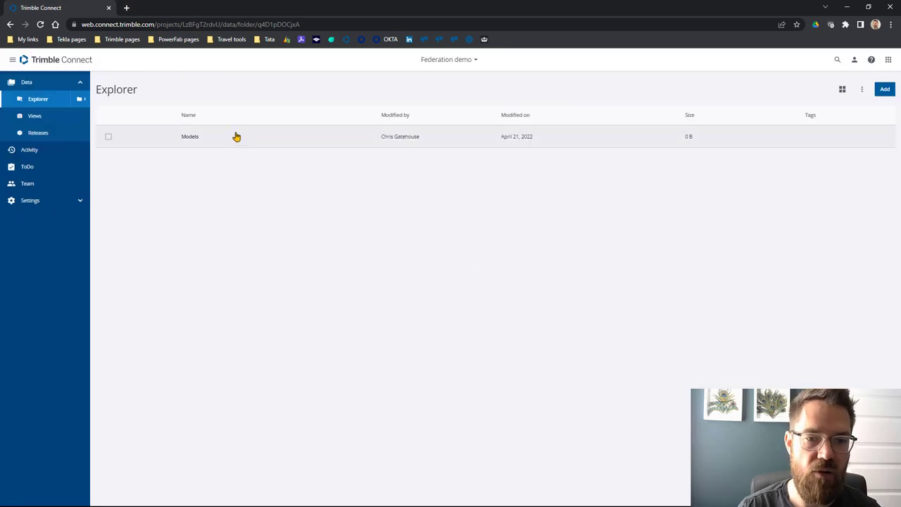
Step: Select the Models folder and check its more-actions menu
{"action": "left_click", "coordinate": [288, 138]}
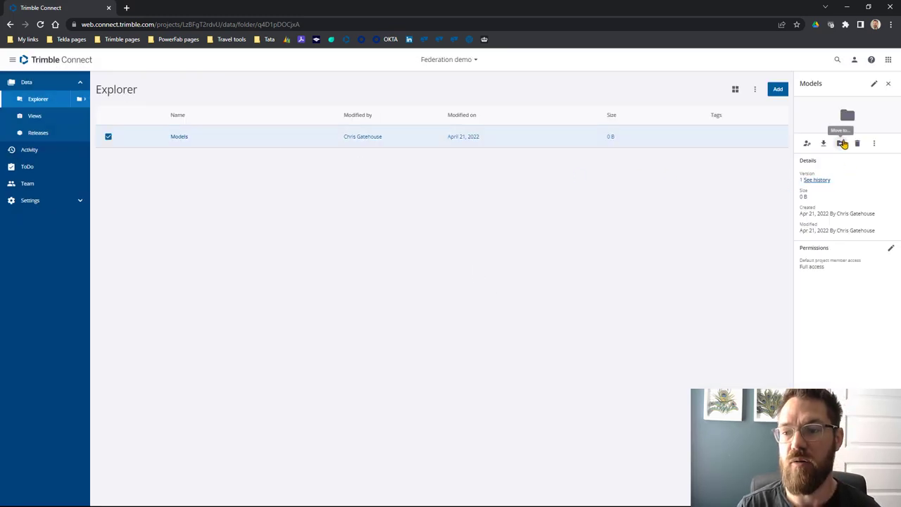
{"action": "left_click", "coordinate": [874, 144]}
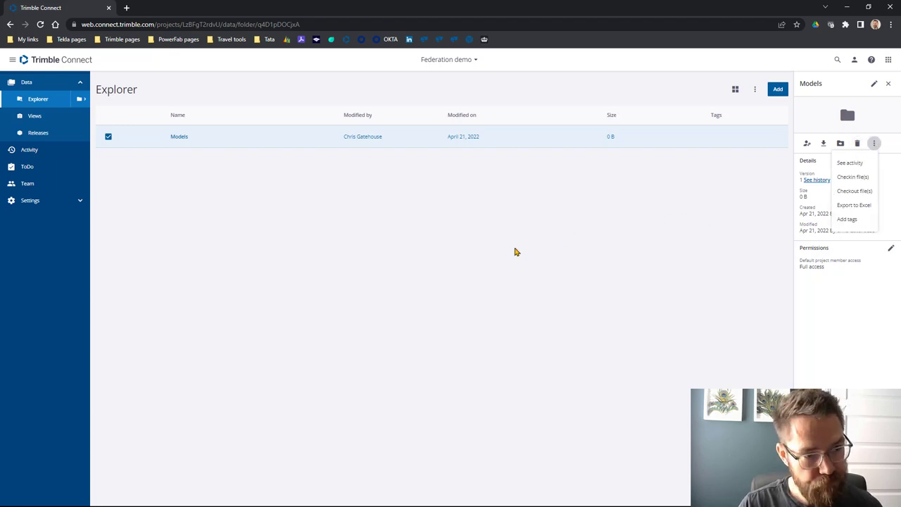
{"action": "left_click", "coordinate": [501, 258]}
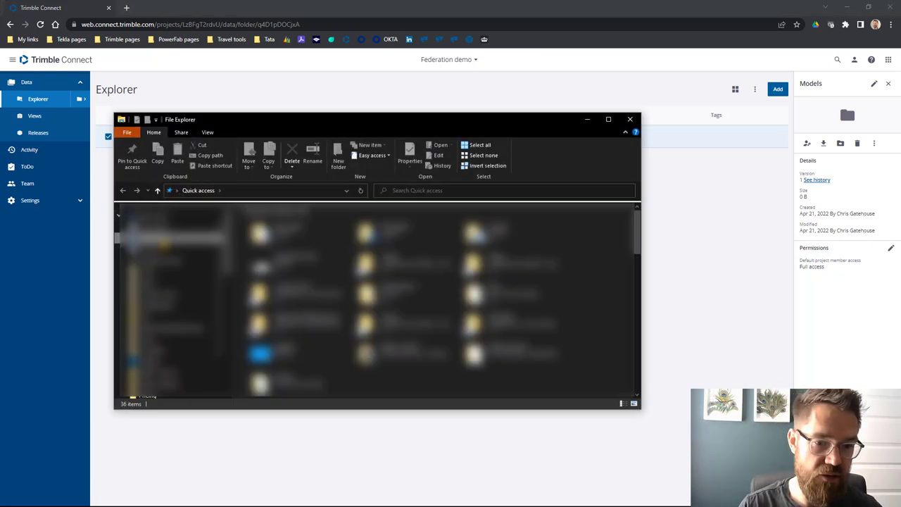
Step: Upload Canopy.ifc and Structure.ifc from the Downloads folder into the project
{"action": "left_click", "coordinate": [169, 239]}
{"action": "left_click_drag", "start_coordinate": [232, 119], "coordinate": [900, 119]}
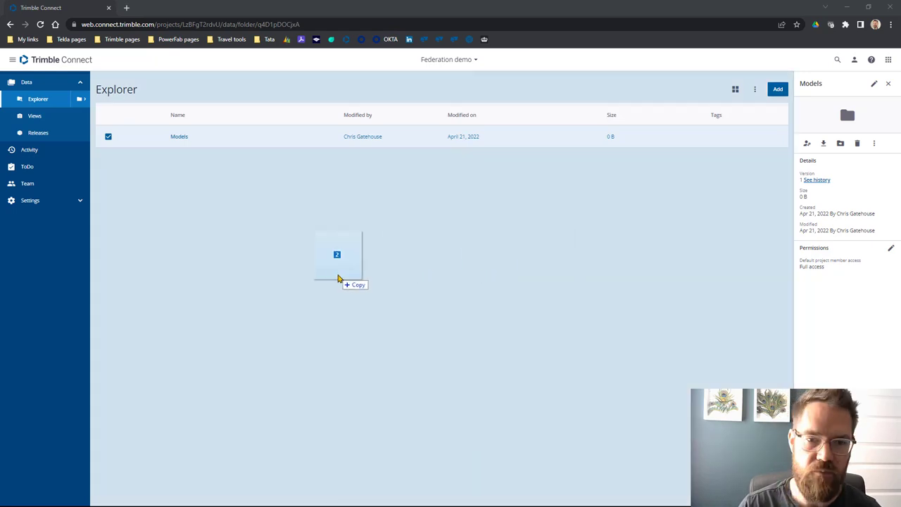
{"action": "left_click_drag", "start_coordinate": [338, 254], "coordinate": [312, 255]}
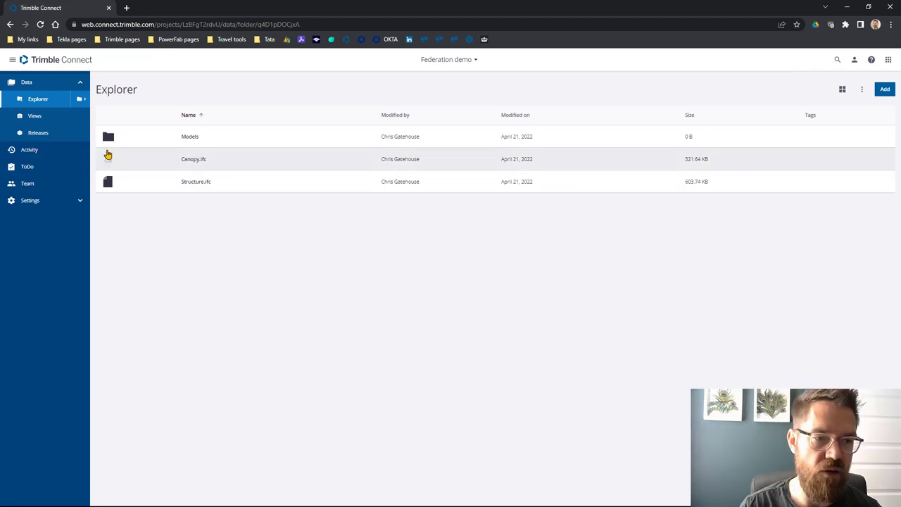
Step: Open Structure.ifc in the 3D Viewer and accept the cookie policy
{"action": "left_click", "coordinate": [131, 160]}
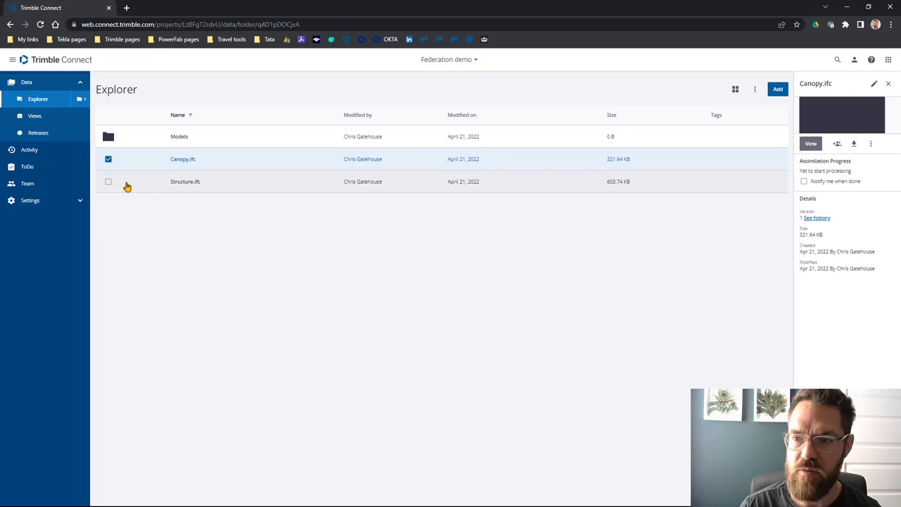
{"action": "left_click", "coordinate": [126, 185]}
{"action": "left_click", "coordinate": [811, 144]}
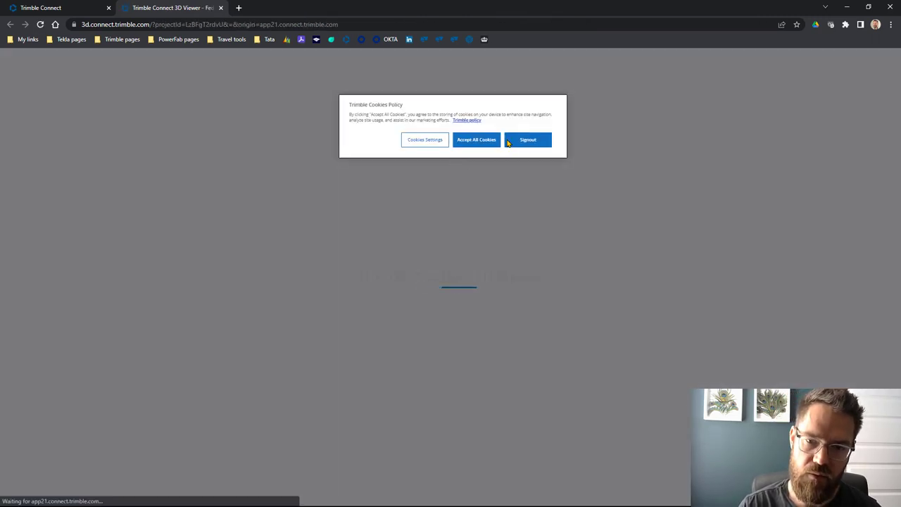
{"action": "left_click", "coordinate": [495, 141]}
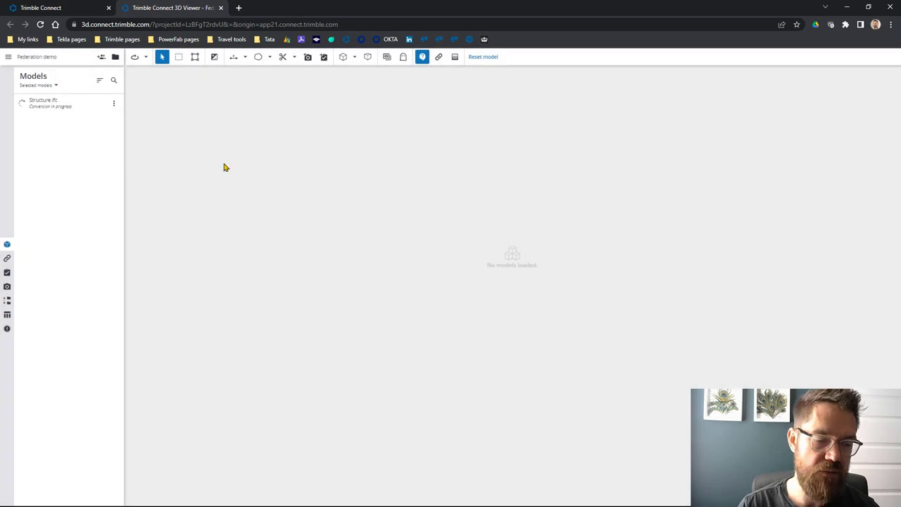
Step: List every model in the project and load Canopy.ifc into the view
{"action": "left_click", "coordinate": [99, 80]}
{"action": "left_click", "coordinate": [54, 86]}
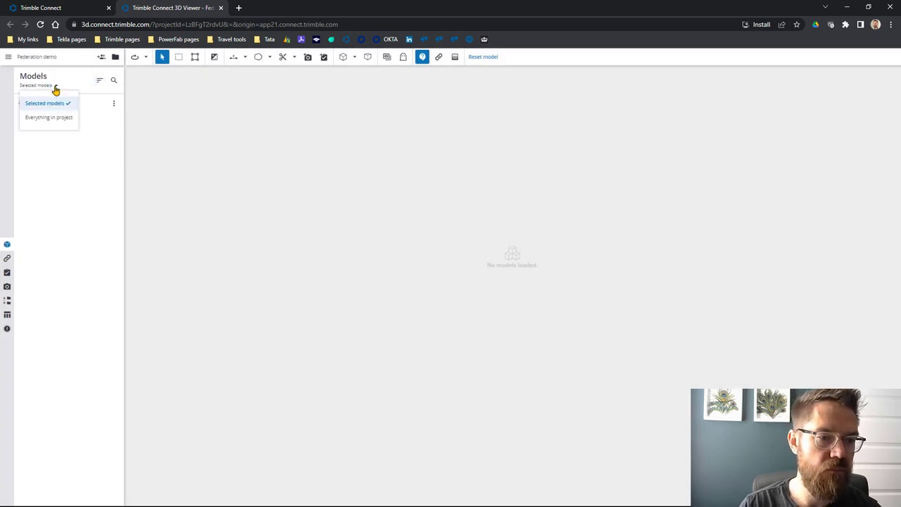
{"action": "left_click", "coordinate": [50, 117]}
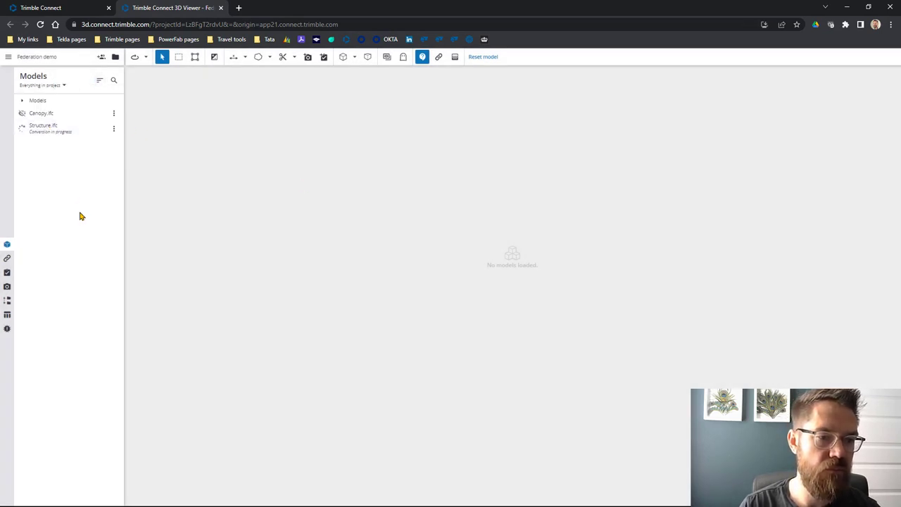
{"action": "left_click", "coordinate": [22, 114]}
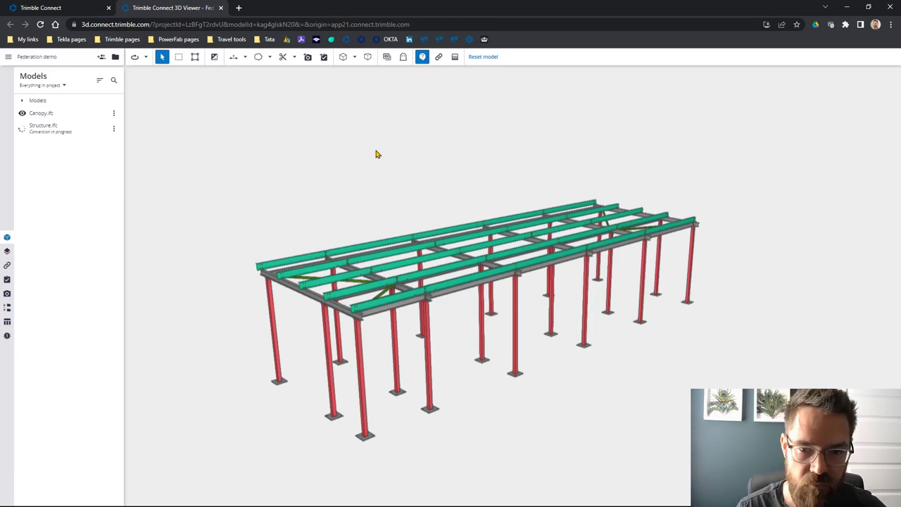
Step: Orbit and zoom the combined model, then select Structure and Canopy to confirm both loaded
{"action": "left_click_drag", "start_coordinate": [407, 211], "coordinate": [398, 168]}
{"action": "left_click_drag", "start_coordinate": [367, 263], "coordinate": [418, 278]}
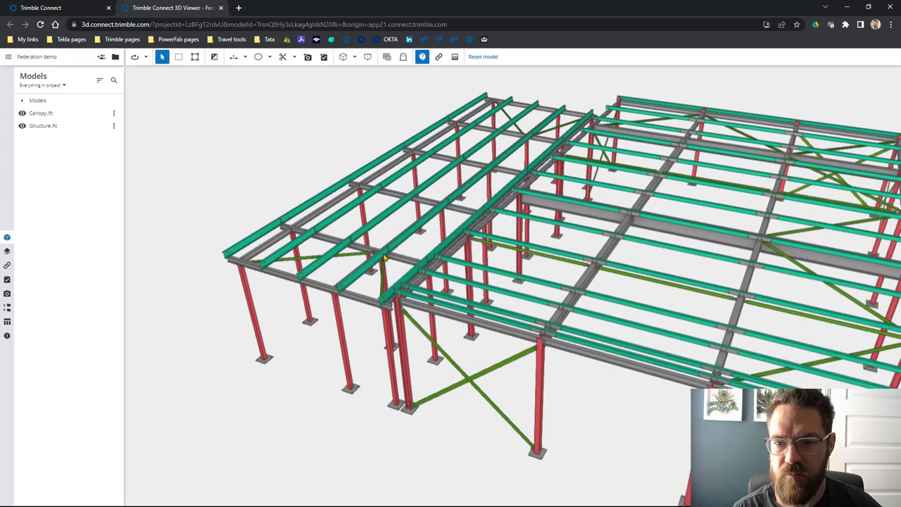
{"action": "scroll", "coordinate": [386, 257], "scroll_direction": "down", "scroll_amount": 3}
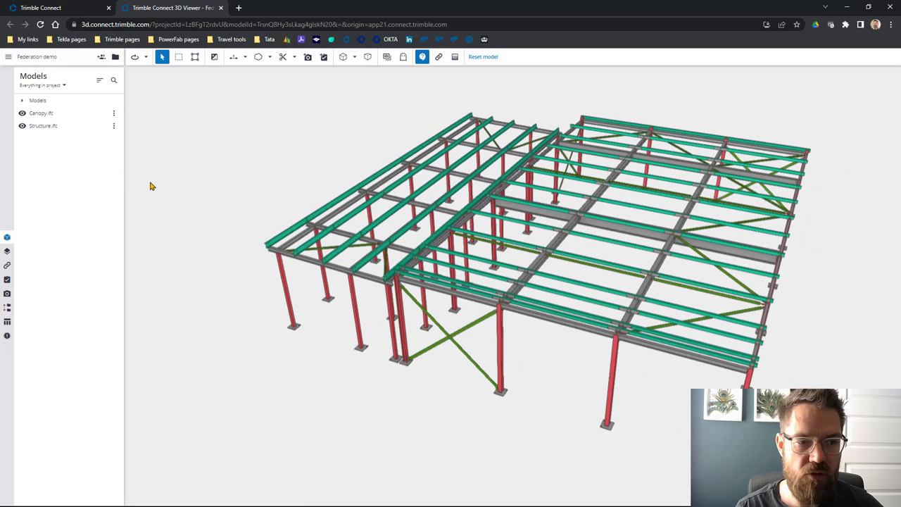
{"action": "left_click", "coordinate": [43, 125]}
{"action": "left_click", "coordinate": [46, 115]}
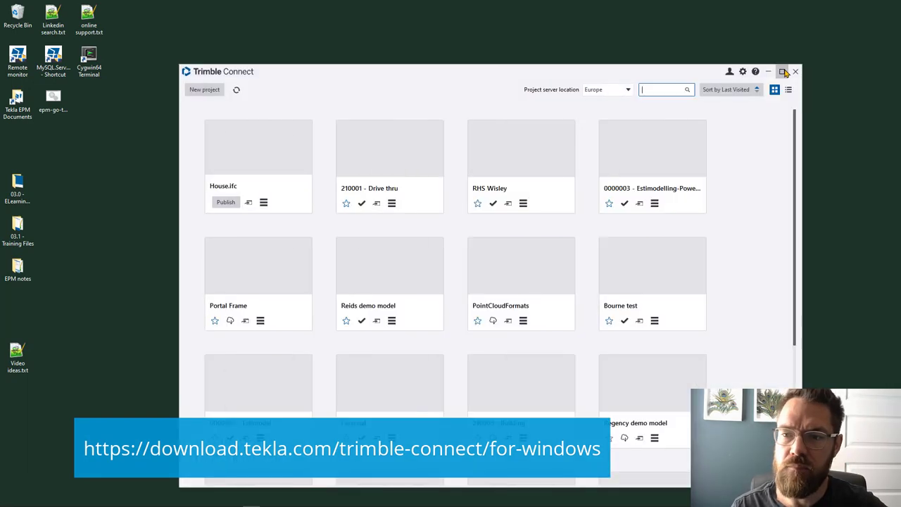
Step: Maximize Trimble Connect for Windows and open the Federation demo project
{"action": "left_click", "coordinate": [783, 72]}
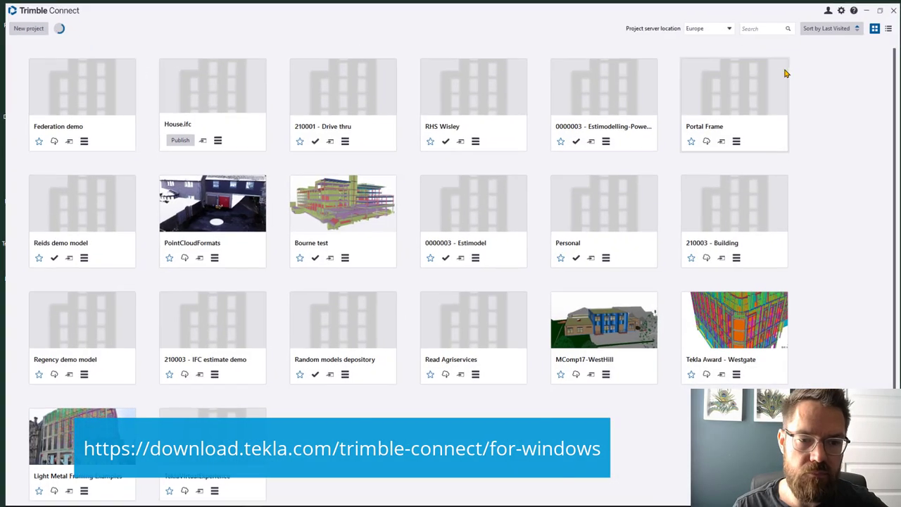
{"action": "left_click", "coordinate": [66, 96]}
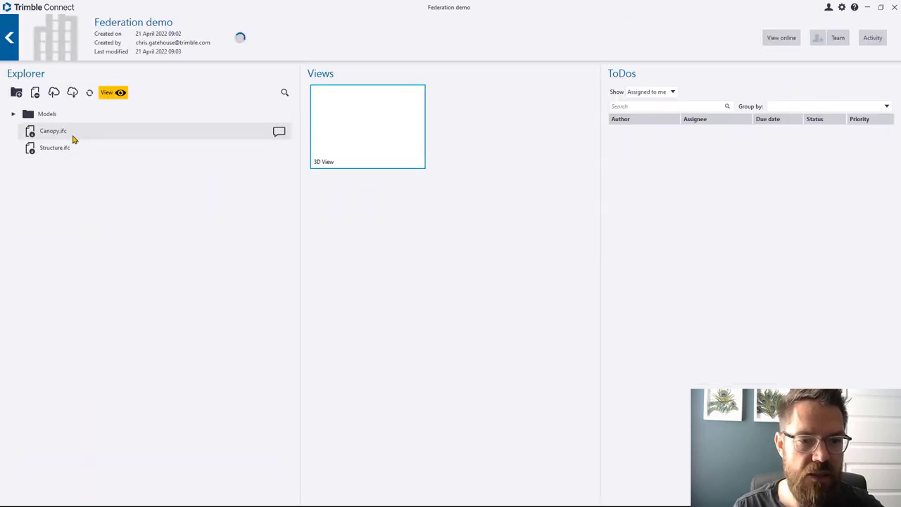
Step: Open Canopy.ifc in 3D and add Structure.ifc through Model selection
{"action": "left_click", "coordinate": [69, 134]}
{"action": "left_click", "coordinate": [109, 93]}
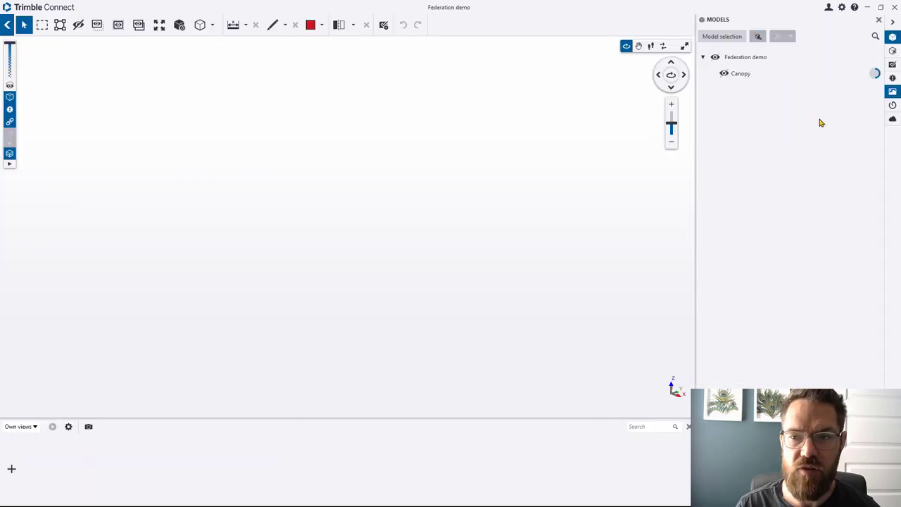
{"action": "left_click", "coordinate": [734, 39]}
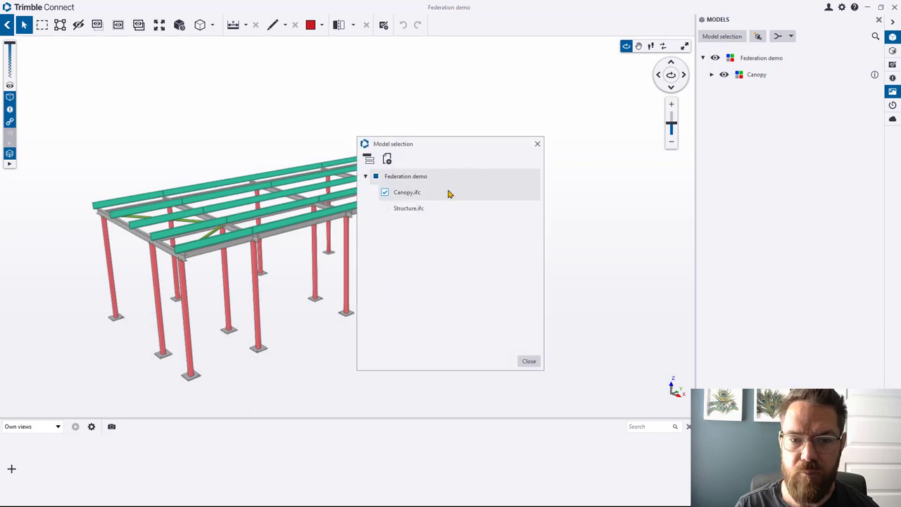
{"action": "left_click", "coordinate": [385, 208]}
{"action": "left_click", "coordinate": [529, 361]}
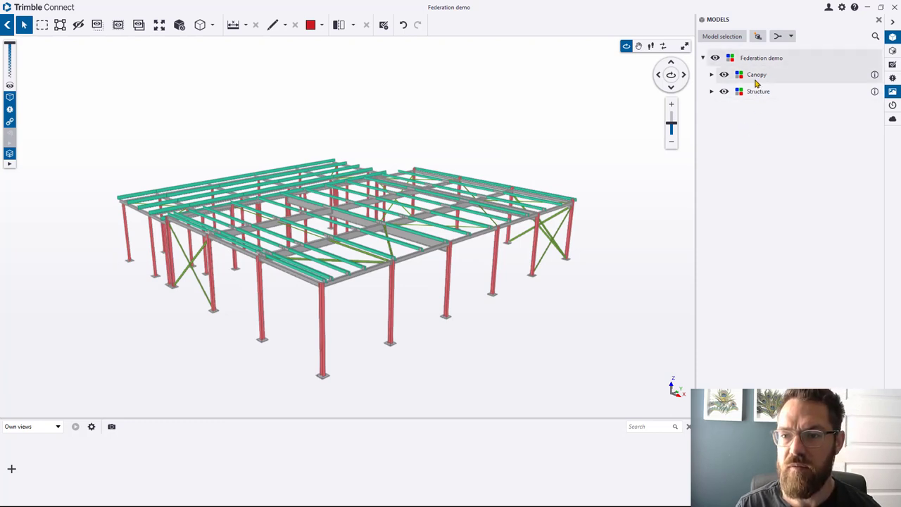
{"action": "left_click_drag", "start_coordinate": [344, 243], "coordinate": [378, 265]}
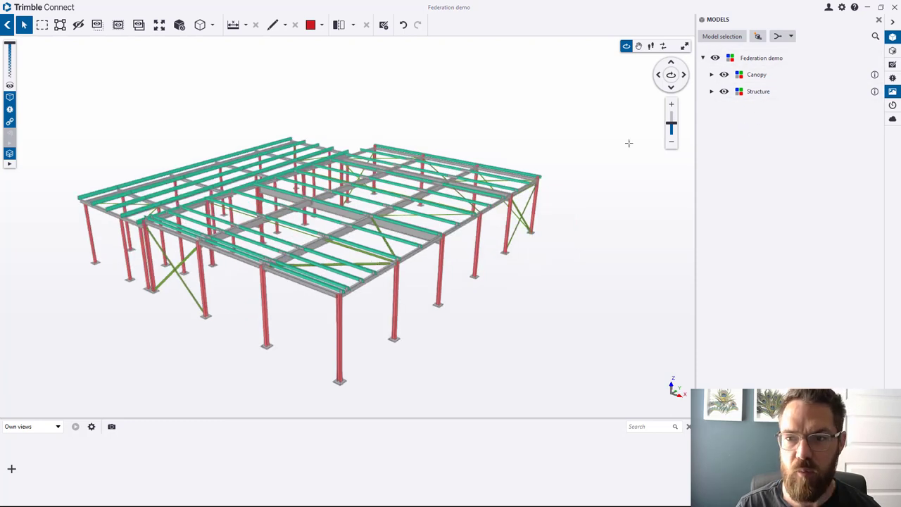
Step: Export the loaded models as TrimBIM file 'Federated model' into the Models folder
{"action": "left_click", "coordinate": [778, 36]}
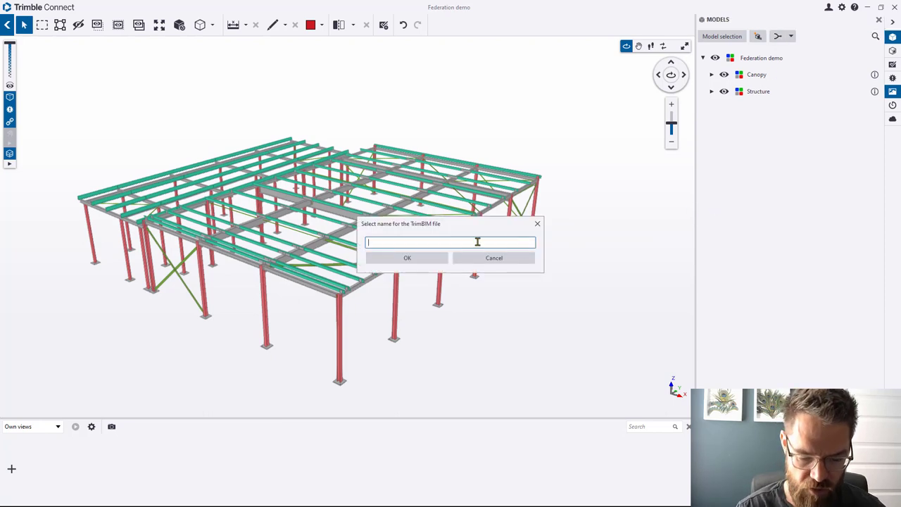
{"action": "type", "text": "Feder"}
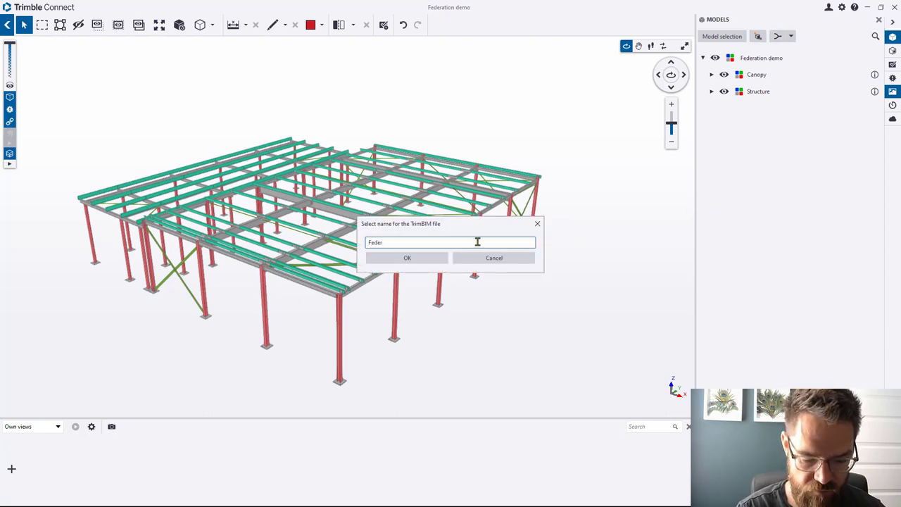
{"action": "type", "text": "ated mo"}
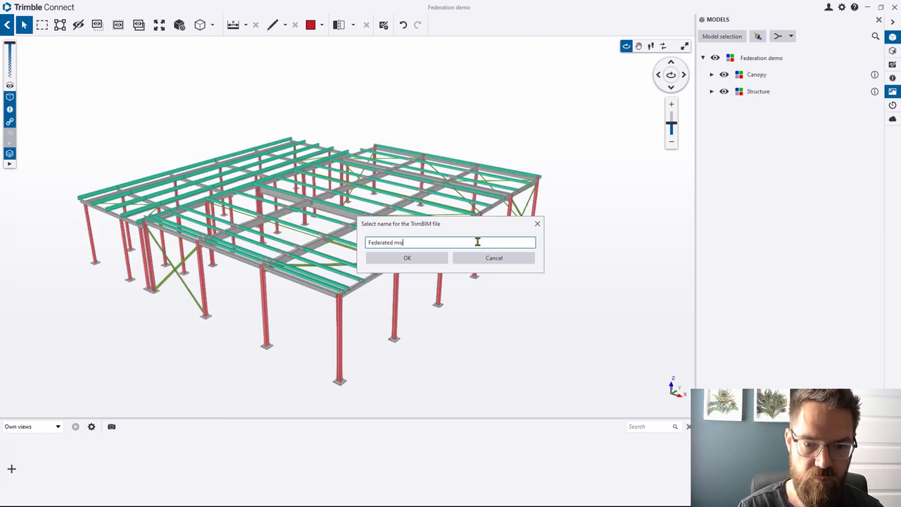
{"action": "type", "text": "del"}
{"action": "left_click", "coordinate": [426, 259]}
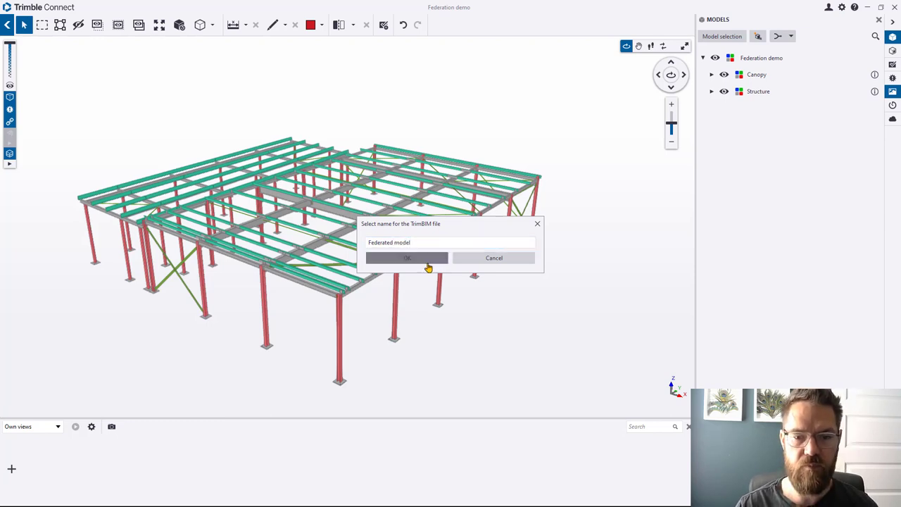
{"action": "left_click", "coordinate": [395, 242]}
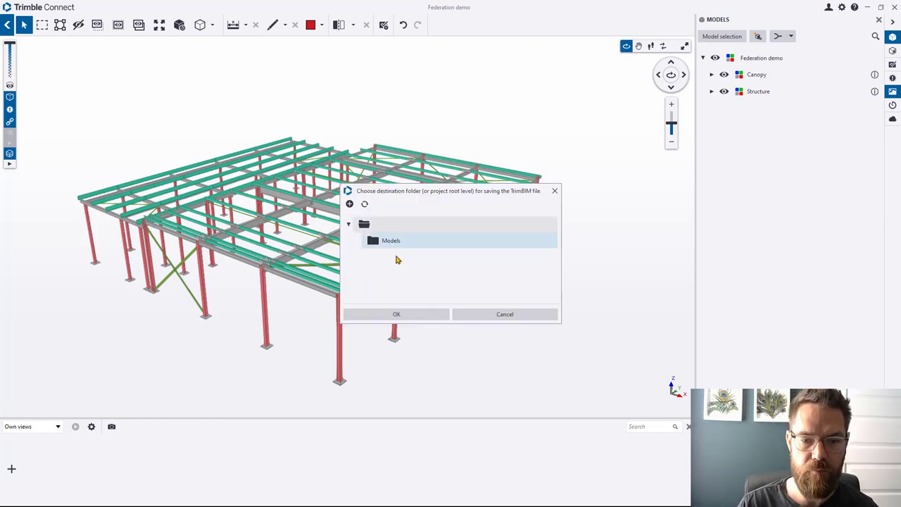
{"action": "left_click", "coordinate": [396, 314]}
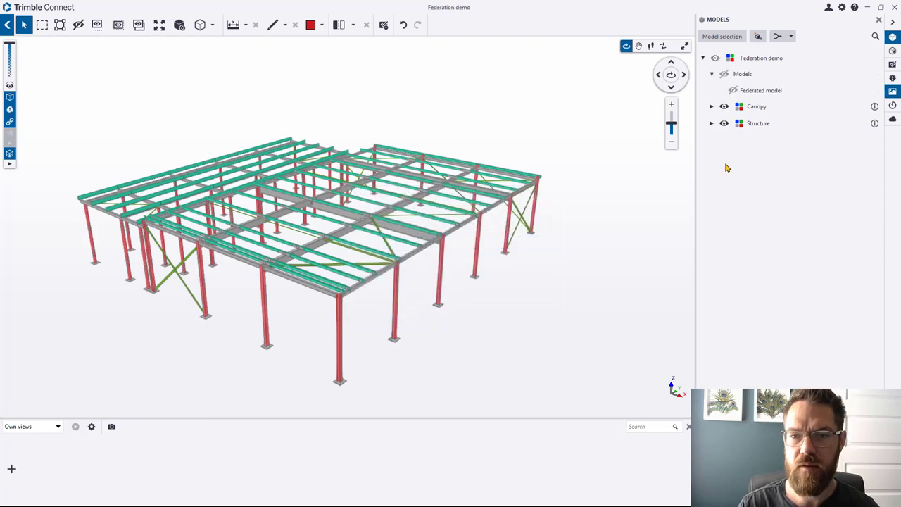
Step: Open Federated model.trb in the 3D viewer and select the entire model
{"action": "left_click", "coordinate": [6, 26]}
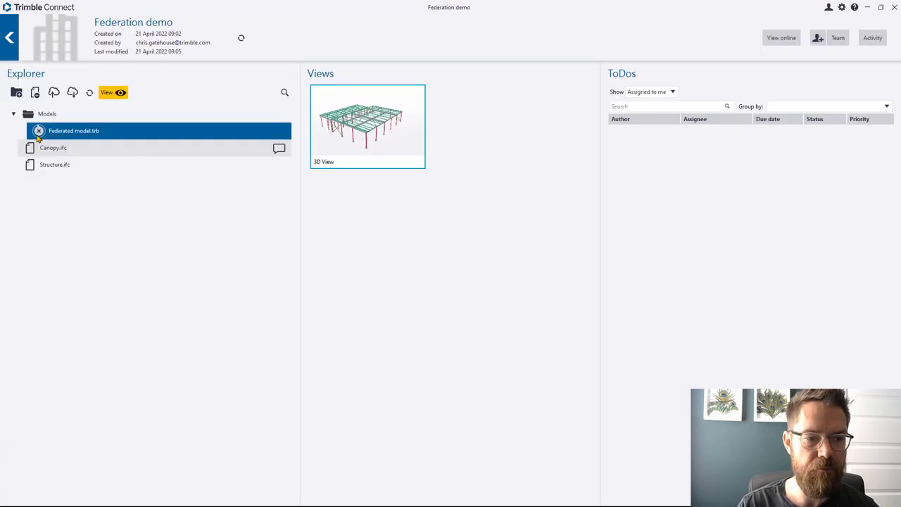
{"action": "left_click", "coordinate": [61, 135]}
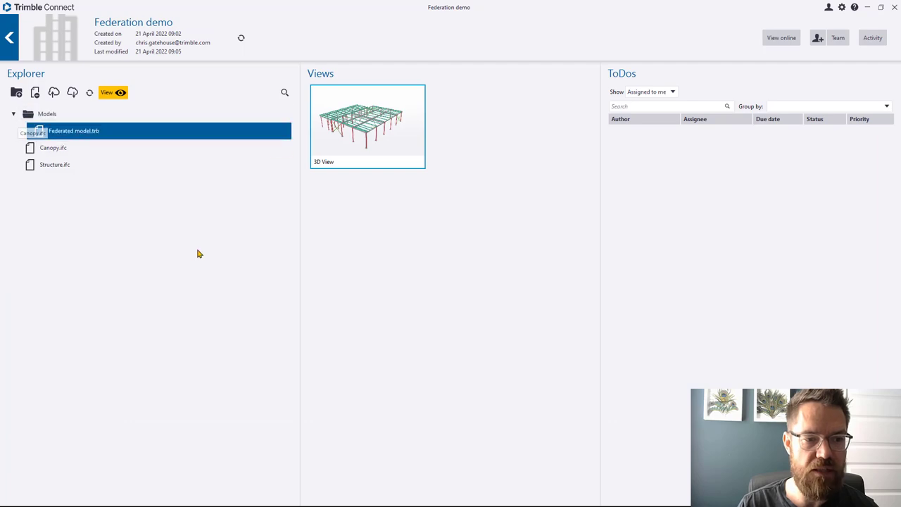
{"action": "left_click", "coordinate": [117, 93]}
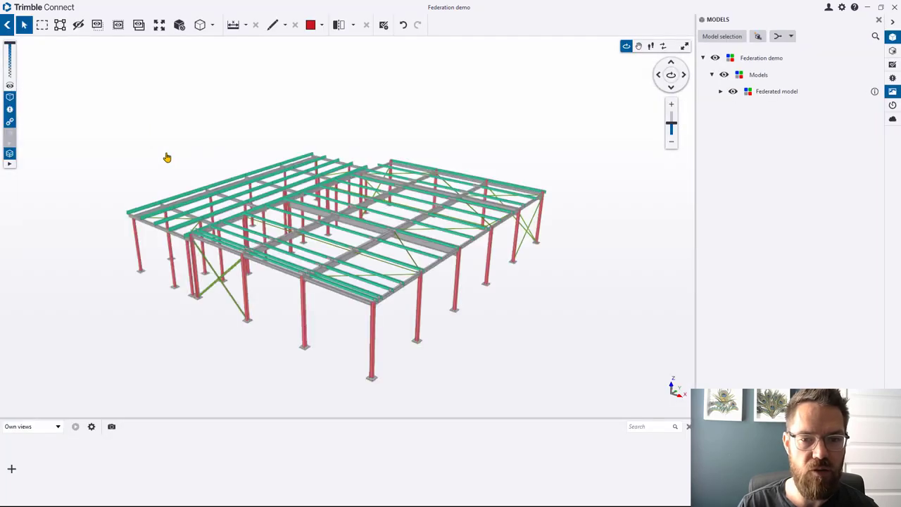
{"action": "left_click", "coordinate": [777, 91]}
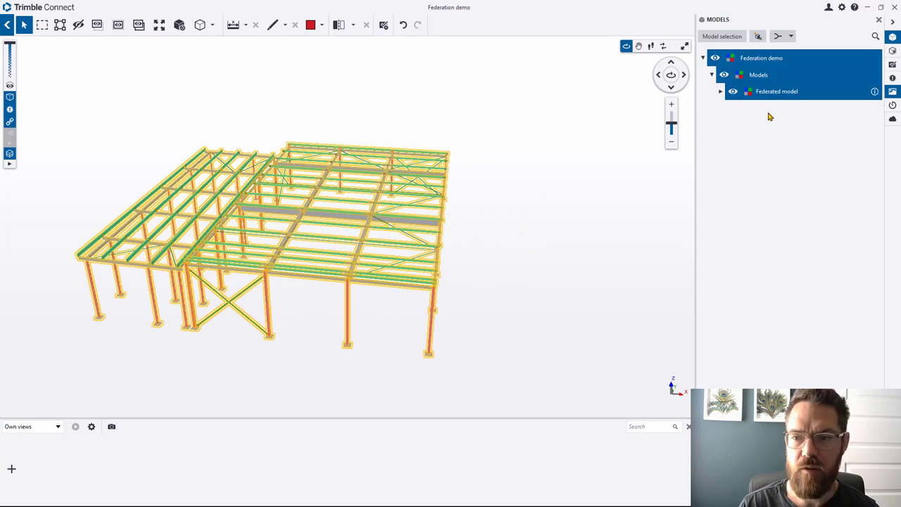
Step: Return to the project and reopen Federated model.trb on its own in the 3D viewer
{"action": "left_click", "coordinate": [7, 27]}
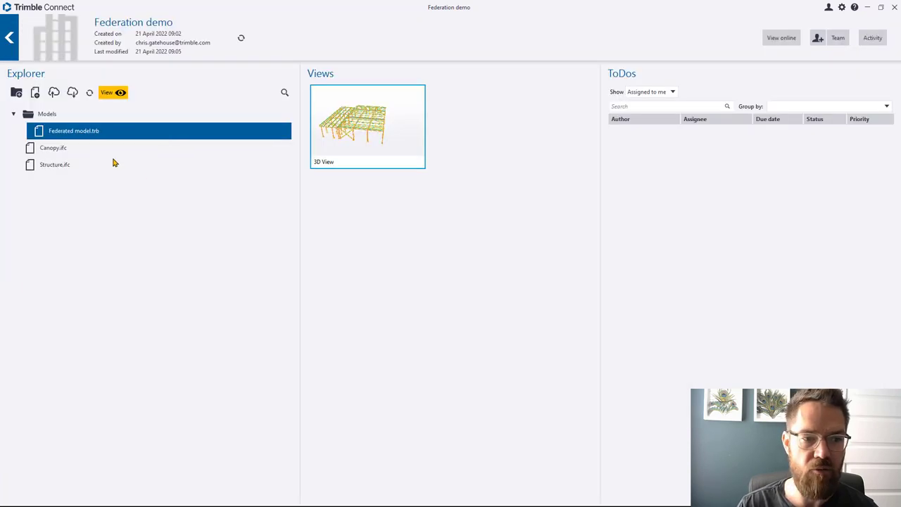
{"action": "left_click", "coordinate": [143, 133]}
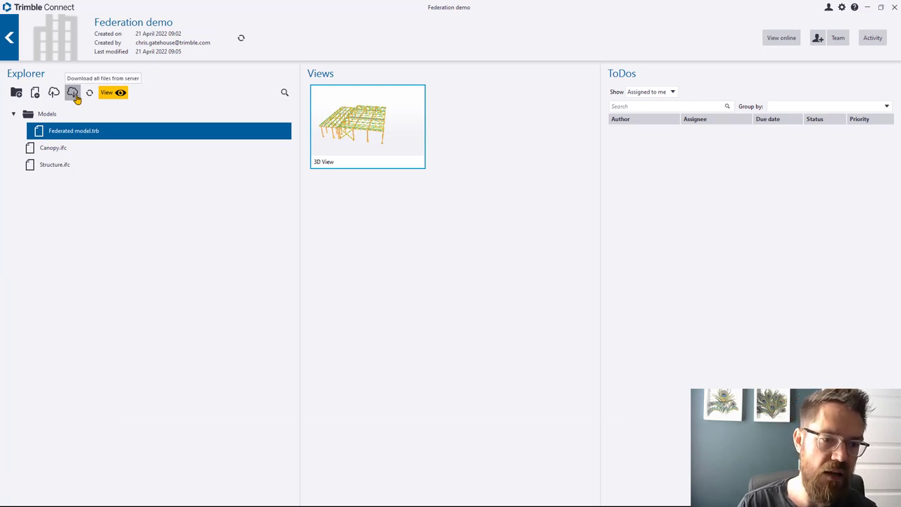
{"action": "right_click", "coordinate": [76, 139]}
{"action": "left_click", "coordinate": [81, 135]}
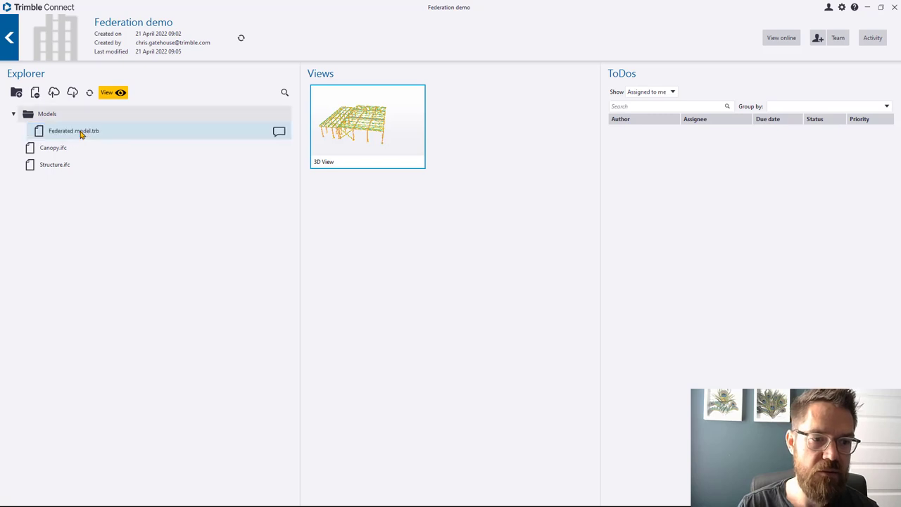
{"action": "double_click", "coordinate": [81, 134]}
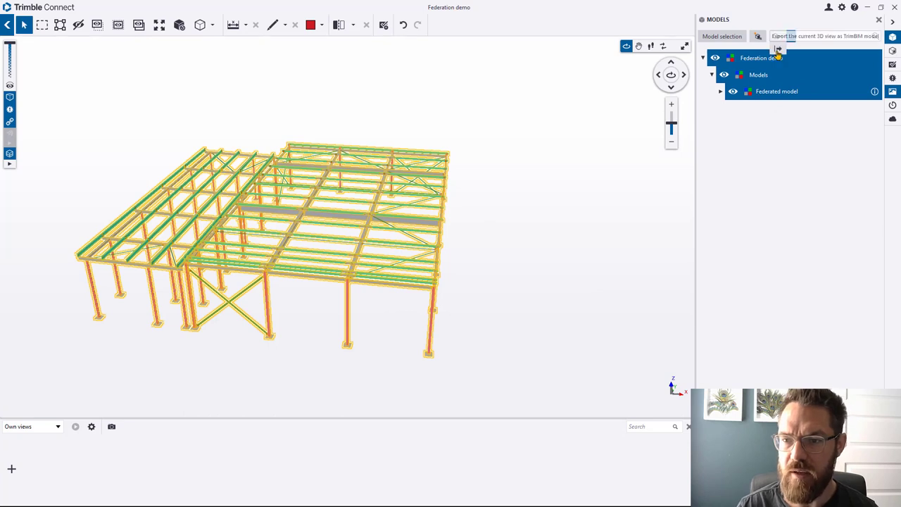
Step: Export the current 3D view as a TrimBIM model to Downloads and close Trimble Connect
{"action": "left_click", "coordinate": [778, 41]}
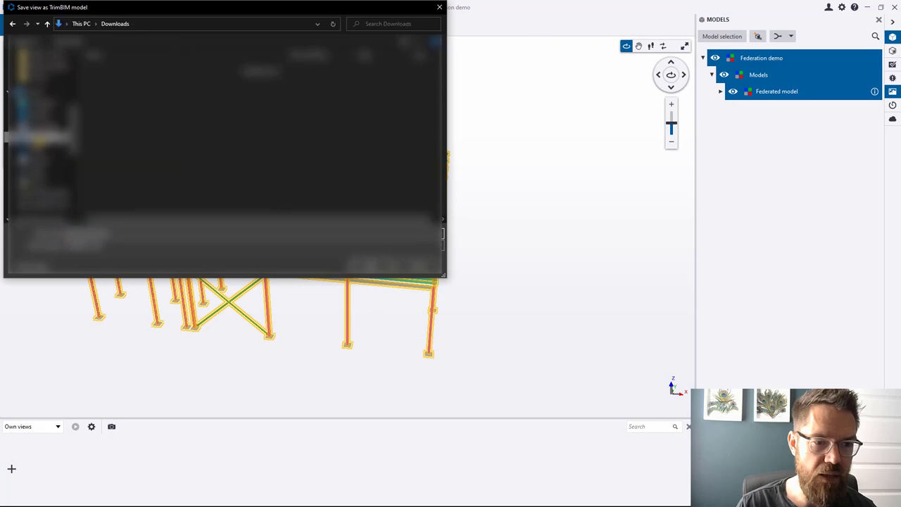
{"action": "left_click", "coordinate": [374, 262]}
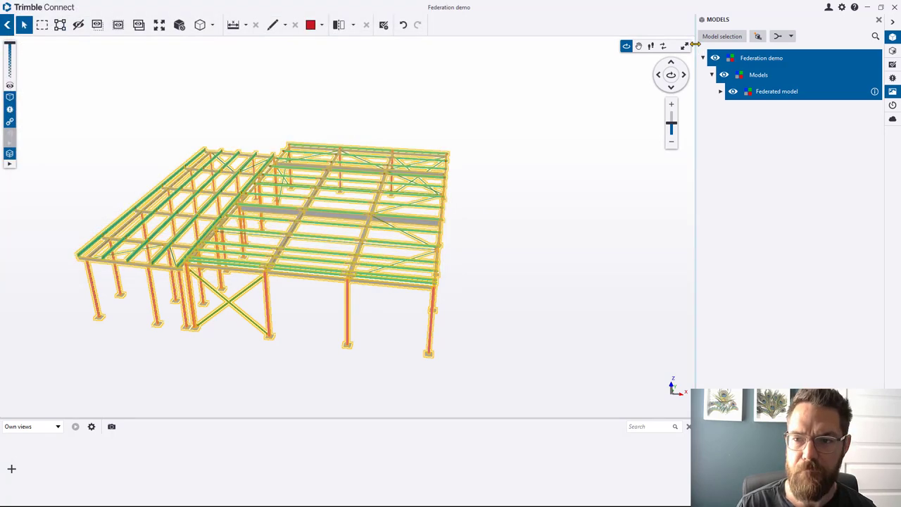
{"action": "left_click", "coordinate": [891, 8]}
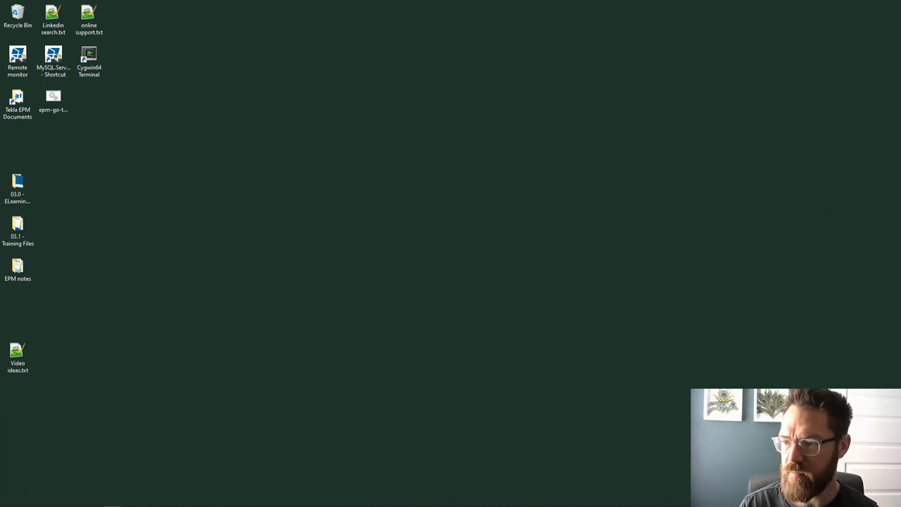
Step: Open Exported View.trb from the Downloads folder in File Explorer
{"action": "key", "text": "super+e"}
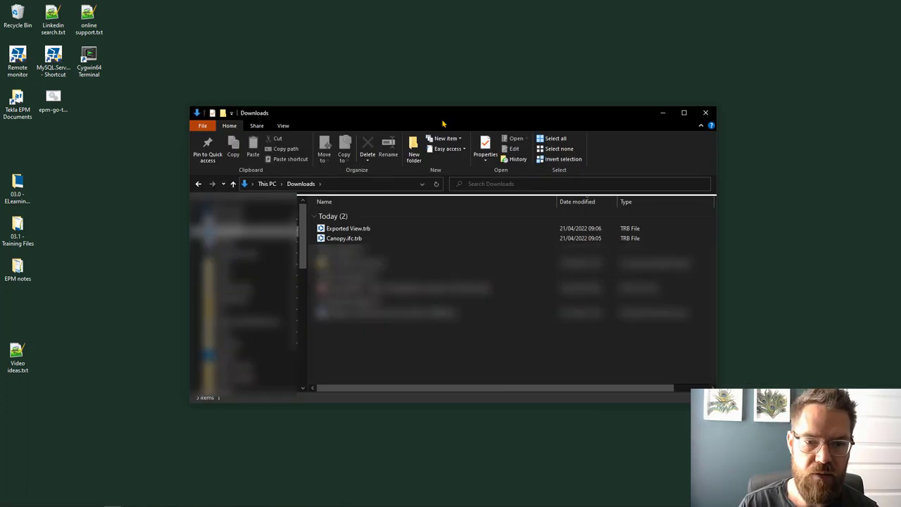
{"action": "left_click", "coordinate": [352, 230]}
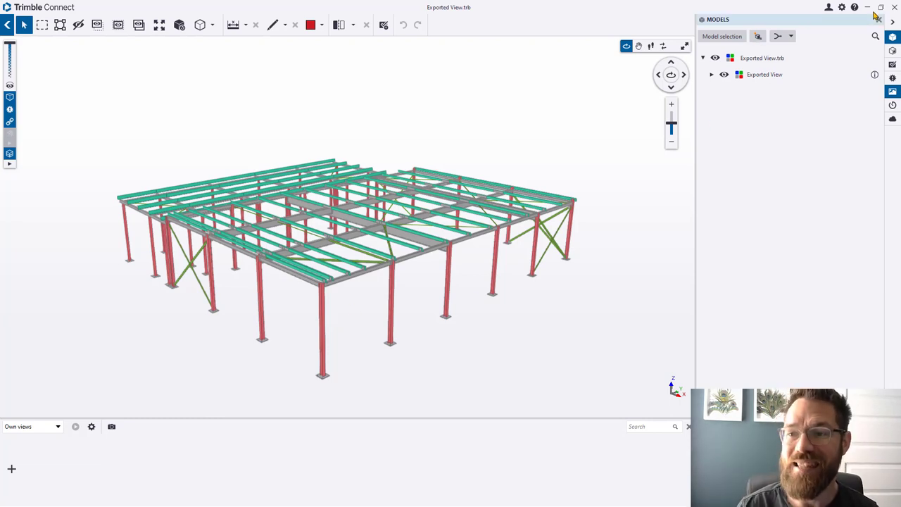
{"action": "left_click", "coordinate": [894, 8]}
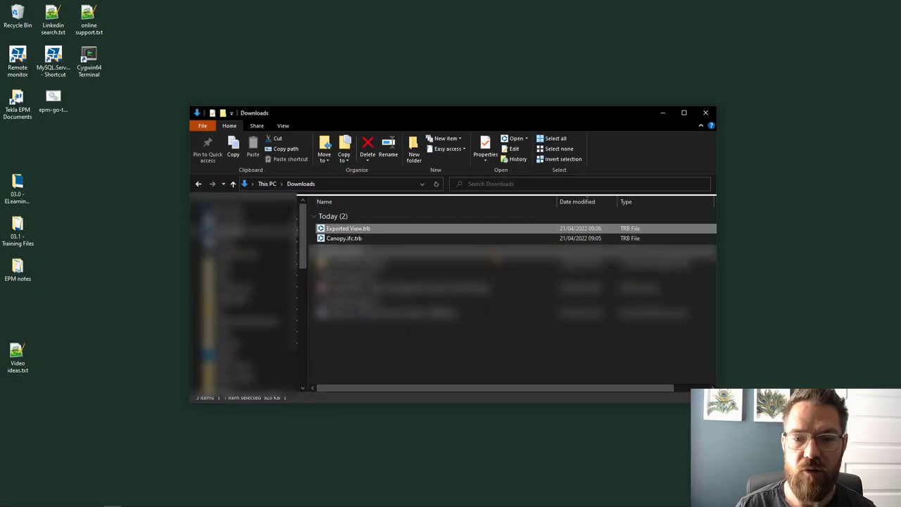